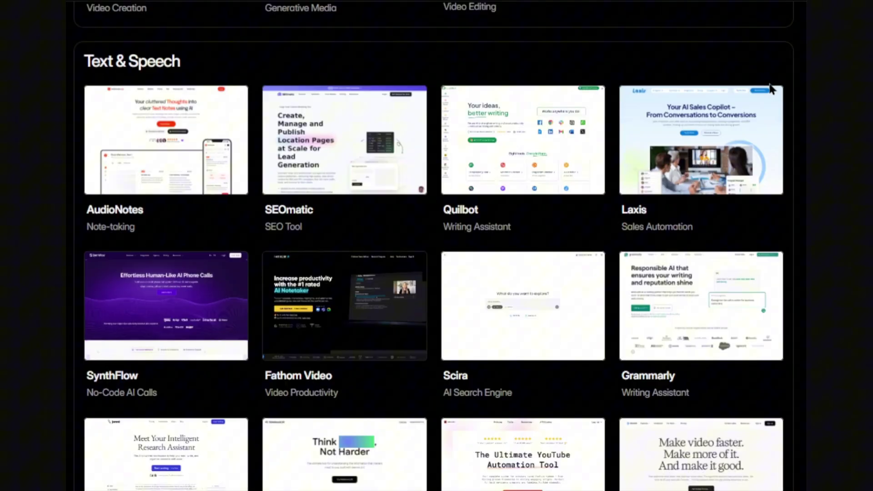
Scroll down the AI tools grid past Text & Speech to the category table of tool links.
scroll(770, 89, down, 20)
scroll(770, 88, down, 10)
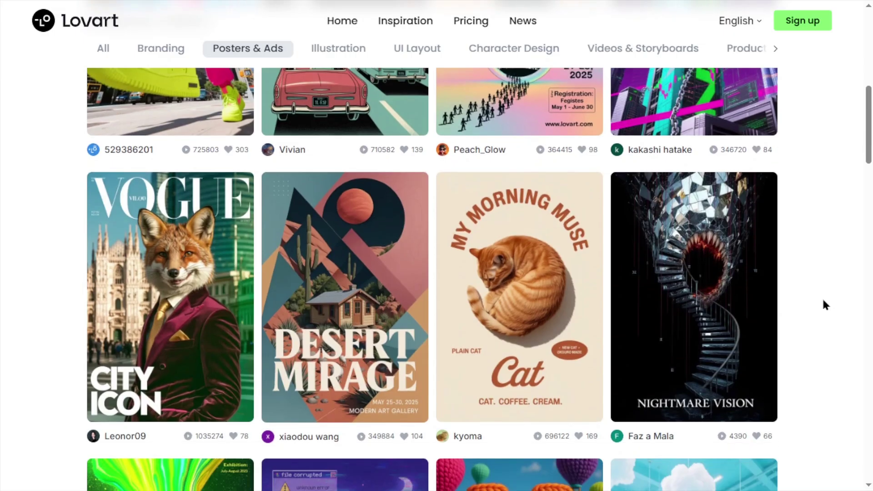
Browse the Posters & Ads gallery and request 'Optimize the background color' on the NECTAR poster.
scroll(822, 296, down, 2)
scroll(839, 264, down, 1)
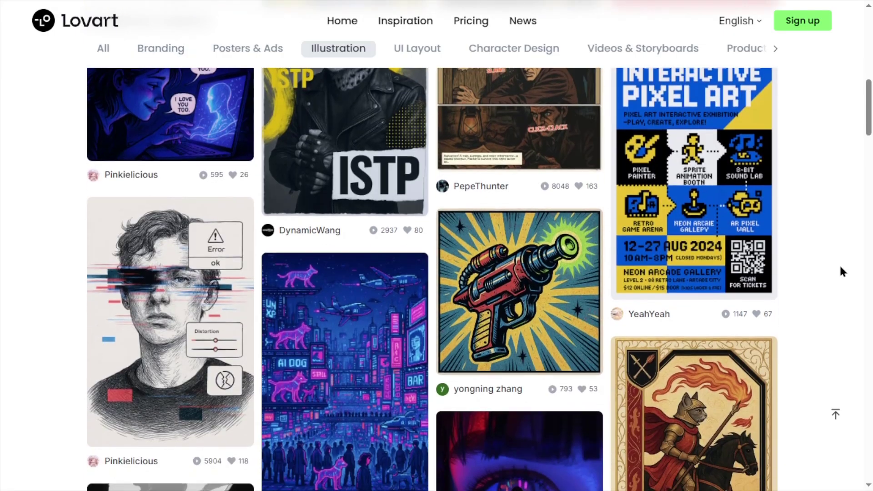
scroll(839, 264, down, 3)
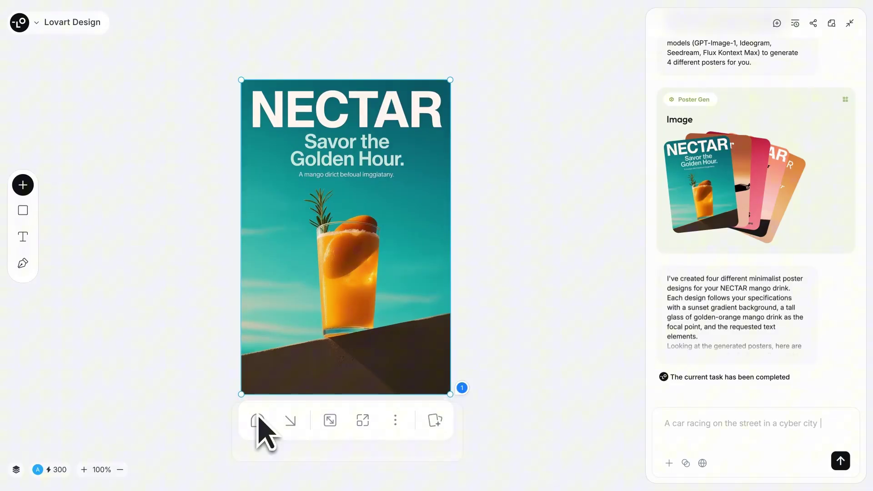
click(257, 421)
key(Tab)
key(Return)
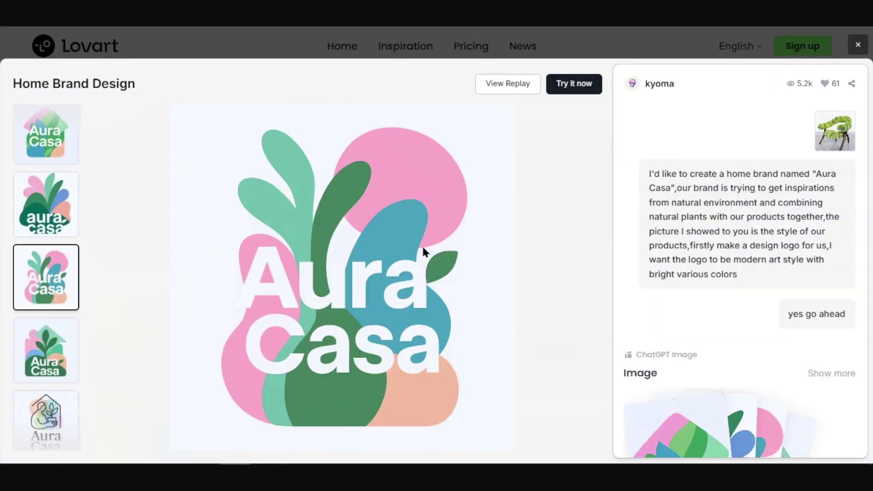
Scroll the Aura Casa chat panel through the logo options, lifestyle poster and abstract banner.
scroll(698, 253, down, 10)
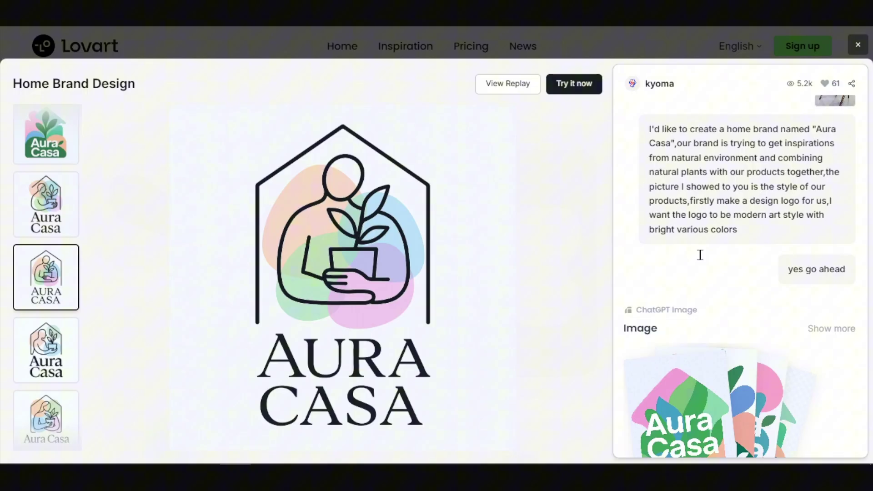
scroll(700, 262, down, 10)
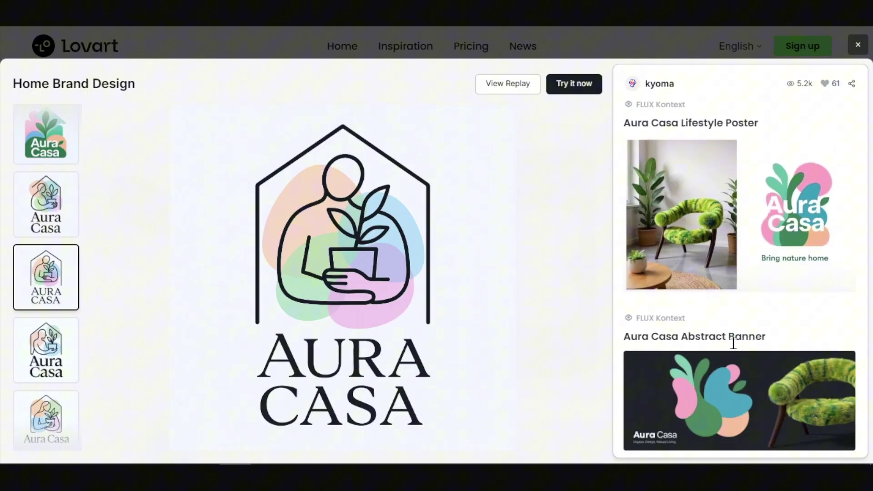
scroll(733, 341, down, 10)
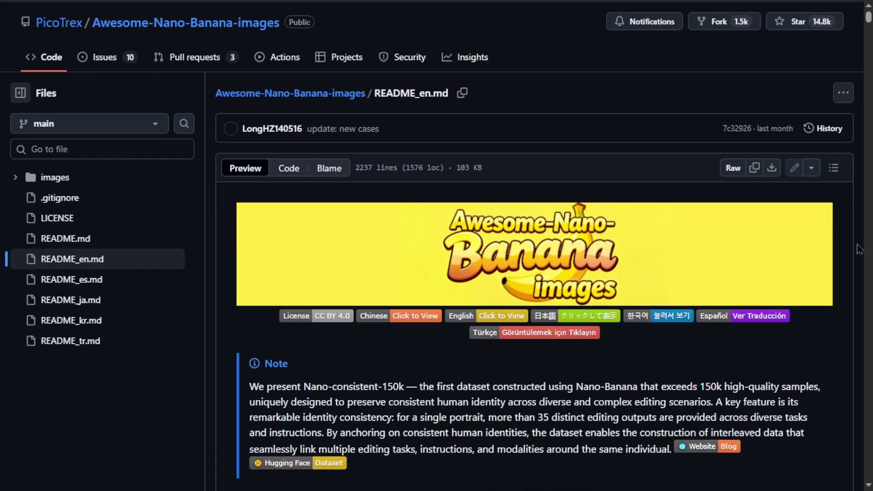
Scroll README_en.md from Case 2 down to Case 6, Multi-Reference Image Generation.
scroll(859, 249, down, 3)
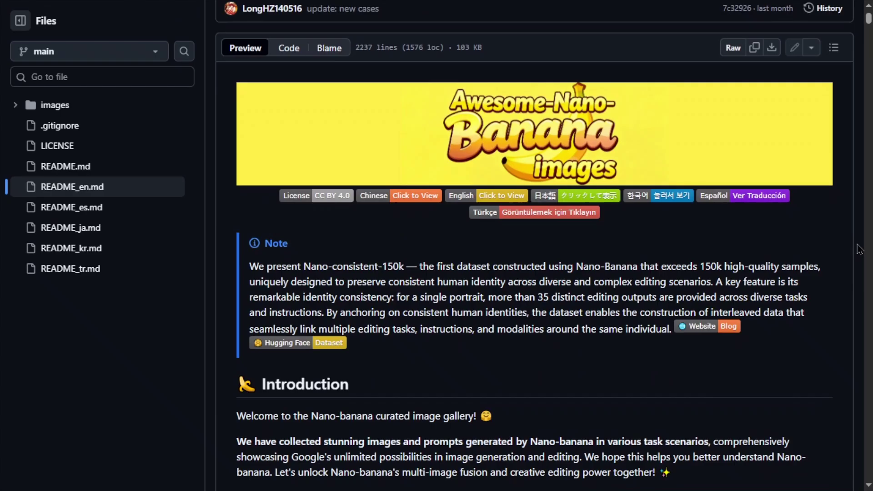
scroll(858, 250, down, 20)
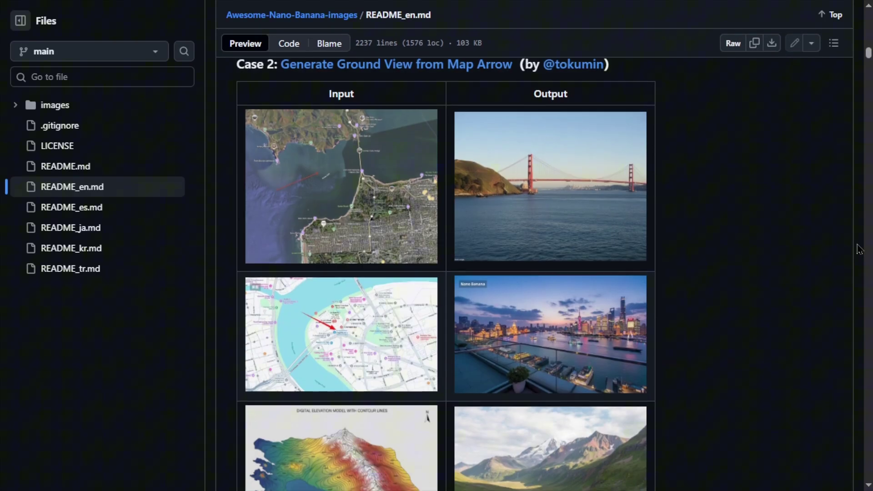
scroll(859, 249, down, 20)
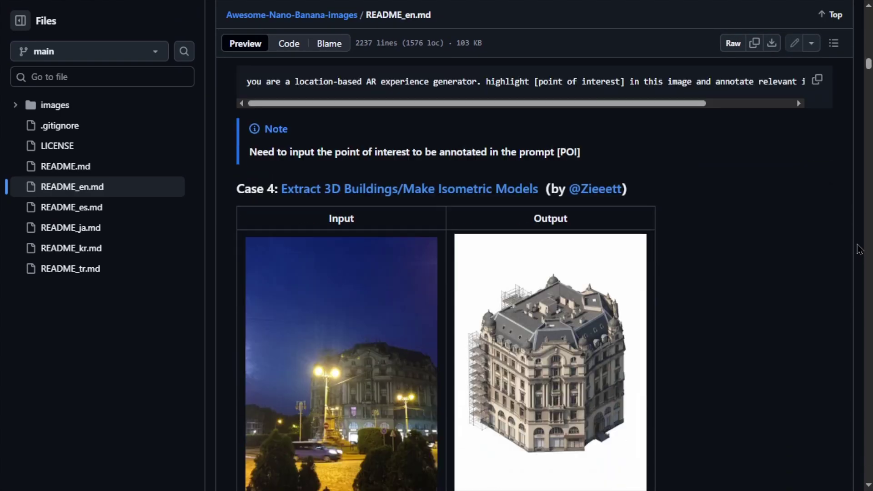
scroll(859, 250, down, 12)
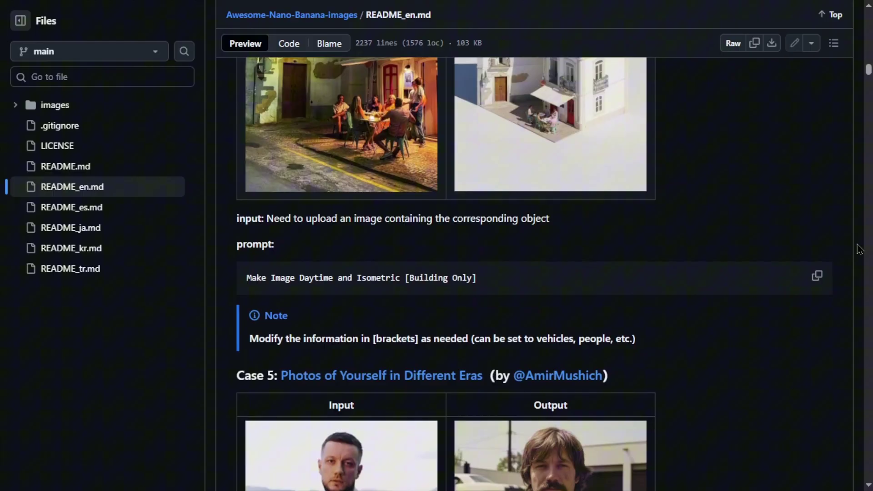
scroll(858, 250, down, 12)
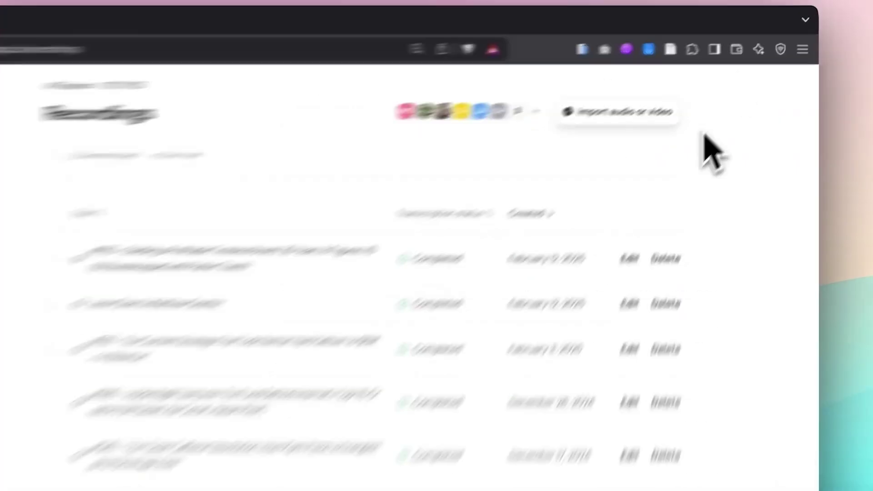
Upload JT PODCAST.mp3 and generate a key-takeaways summary draft for episode #344.
click(637, 112)
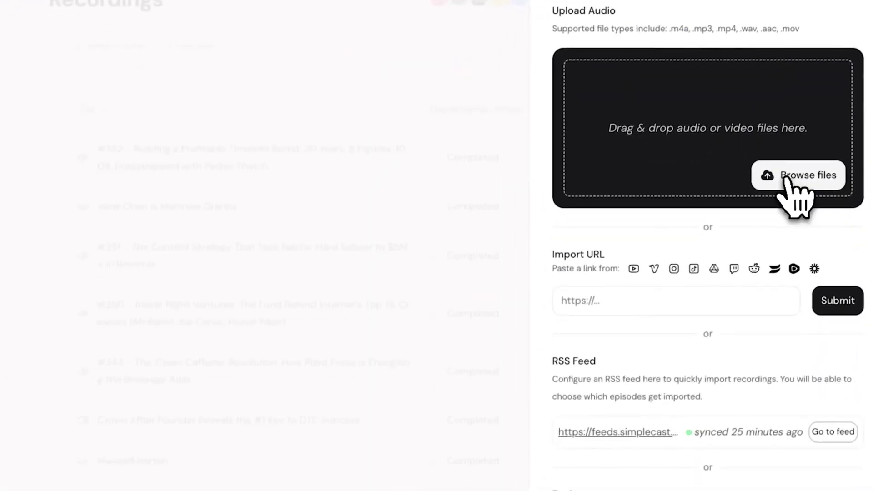
click(788, 197)
click(118, 219)
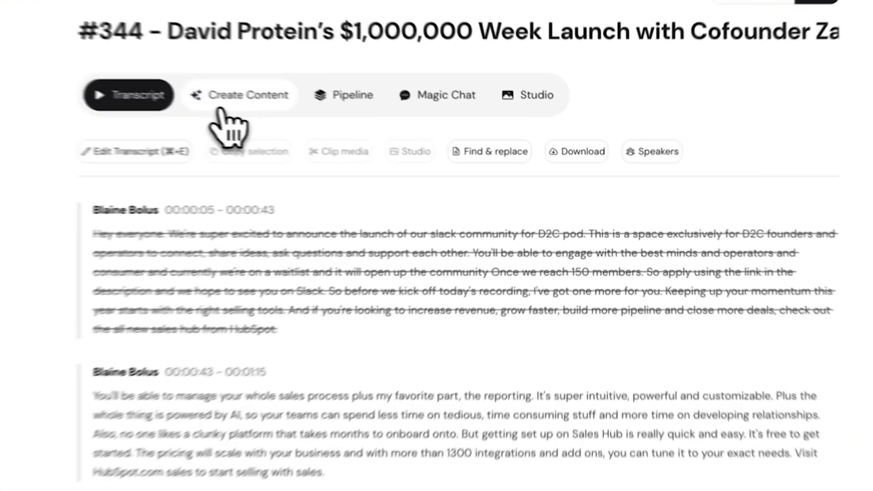
click(372, 127)
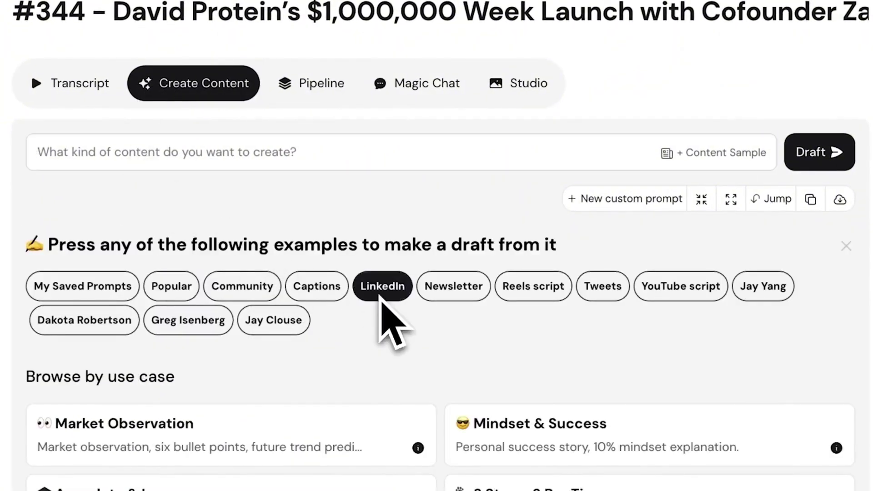
click(526, 477)
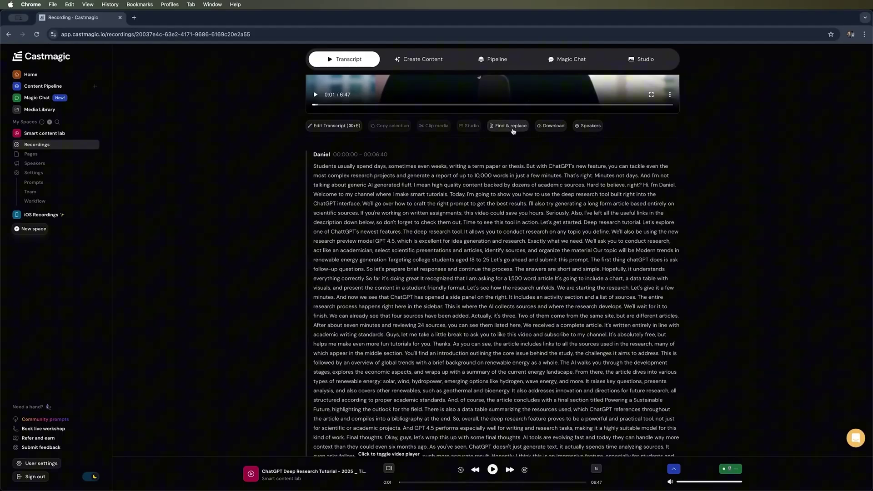
Check the recording's speakers, then go to Recordings and Pages to start a new page.
click(576, 128)
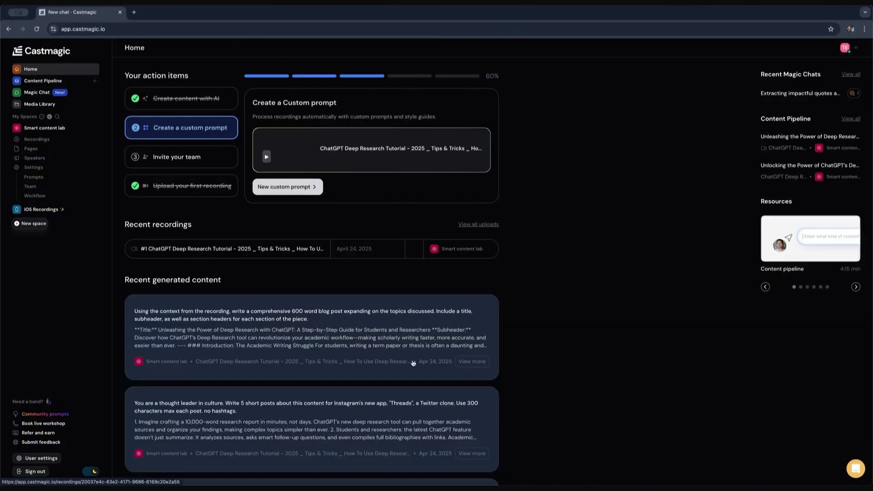
scroll(413, 362, down, 5)
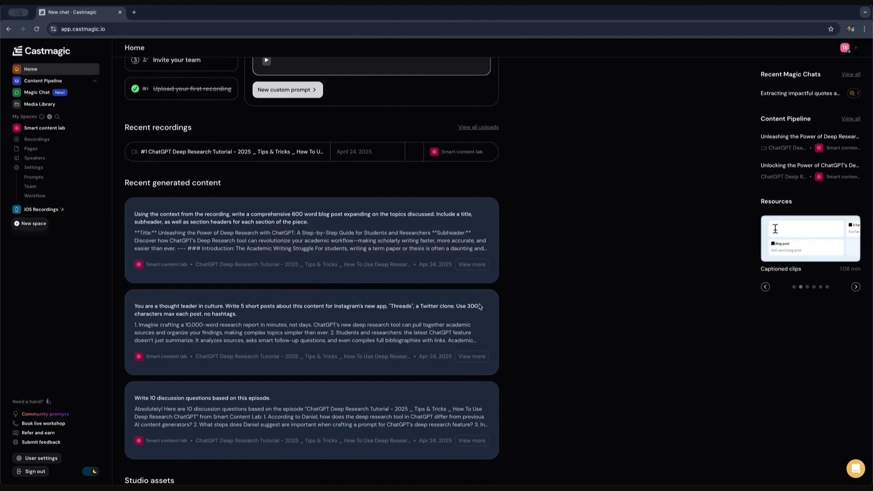
click(36, 139)
click(41, 149)
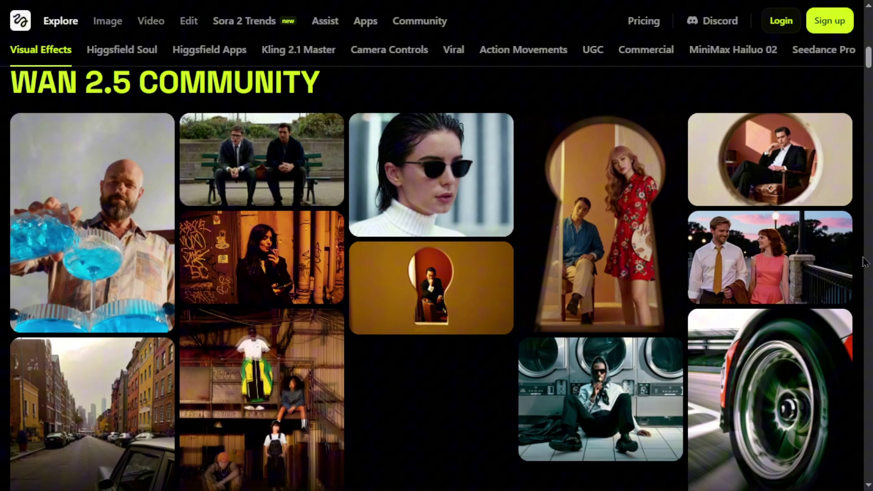
Scroll the Explore page from WAN 2.5 Community past the Visual Effects tags to Higgsfield Soul.
scroll(500, 218, up, 10)
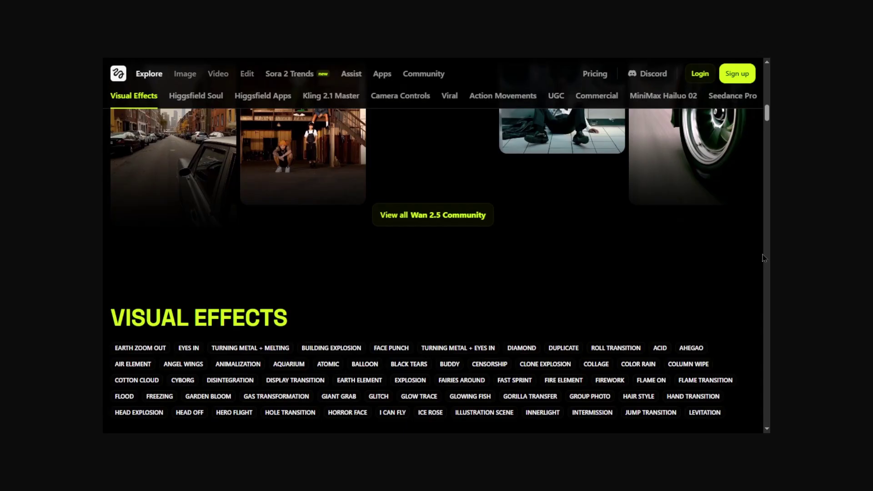
scroll(779, 259, down, 5)
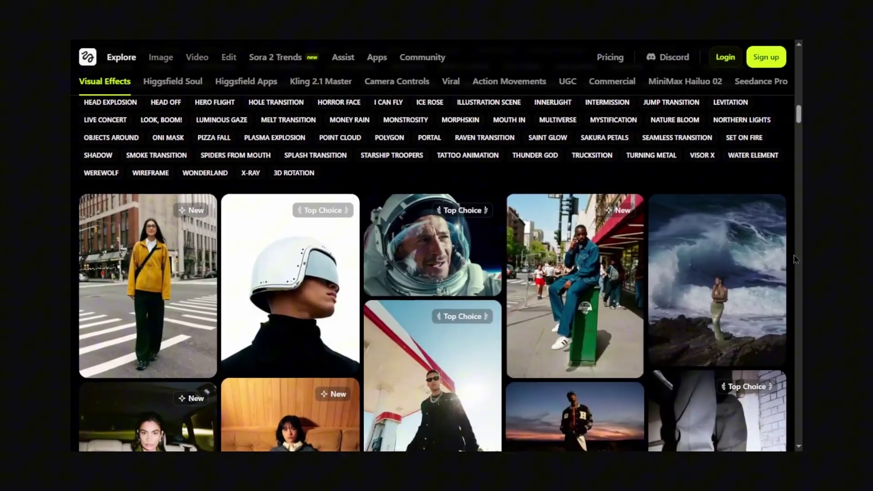
scroll(811, 261, down, 8)
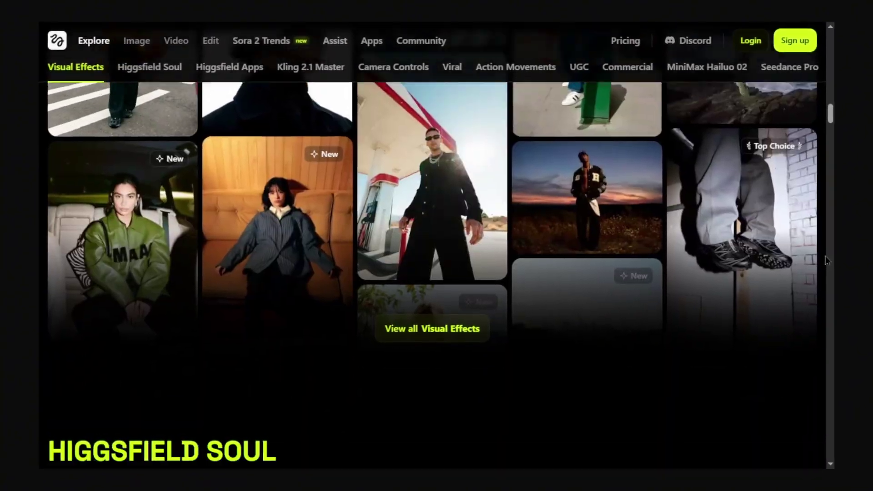
scroll(842, 262, down, 5)
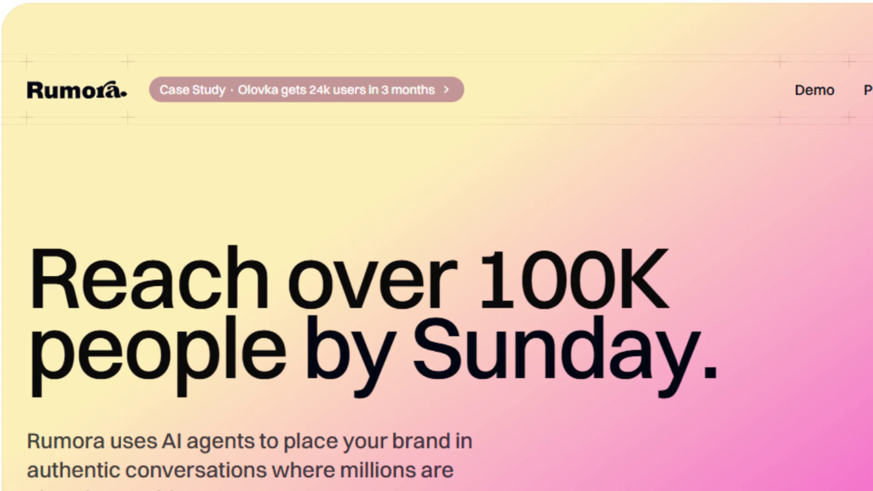
Scroll the Rumora homepage past the headline and customer logos to the brands dashboard preview.
scroll(424, 257, down, 12)
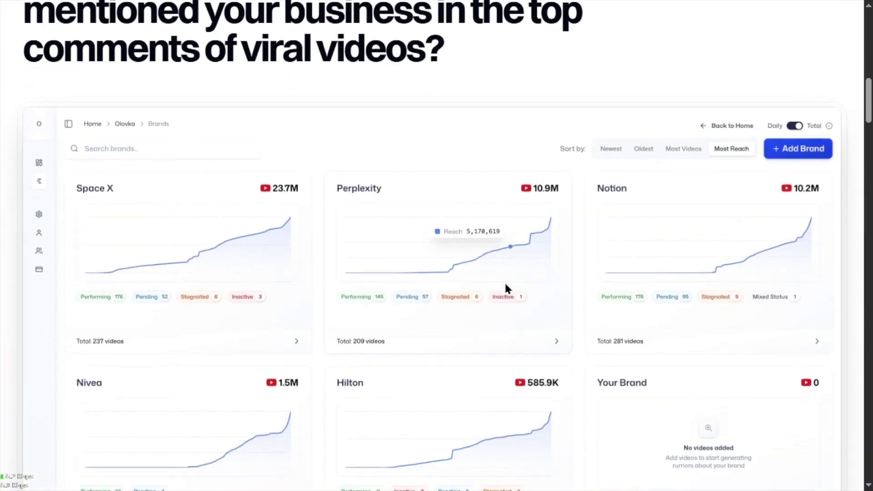
scroll(504, 281, down, 4)
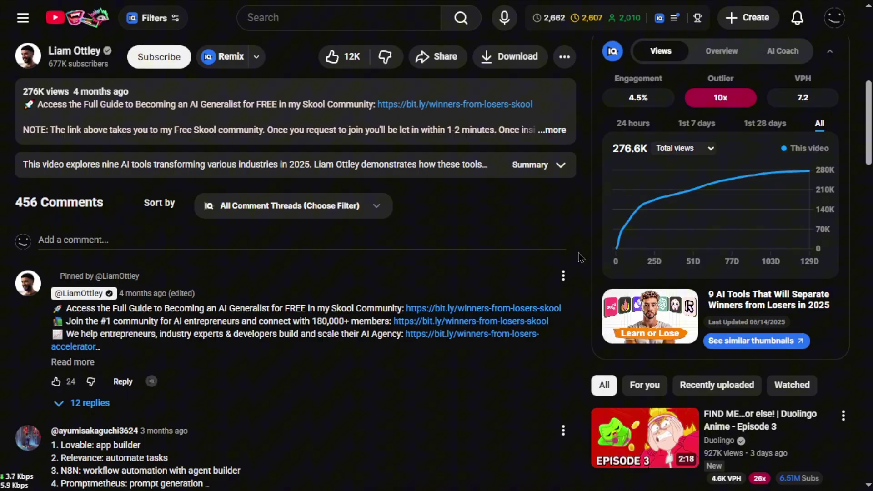
Scroll the YouTube video page down to the comments, including the numbered AI tools list.
scroll(579, 257, down, 7)
scroll(579, 258, down, 3)
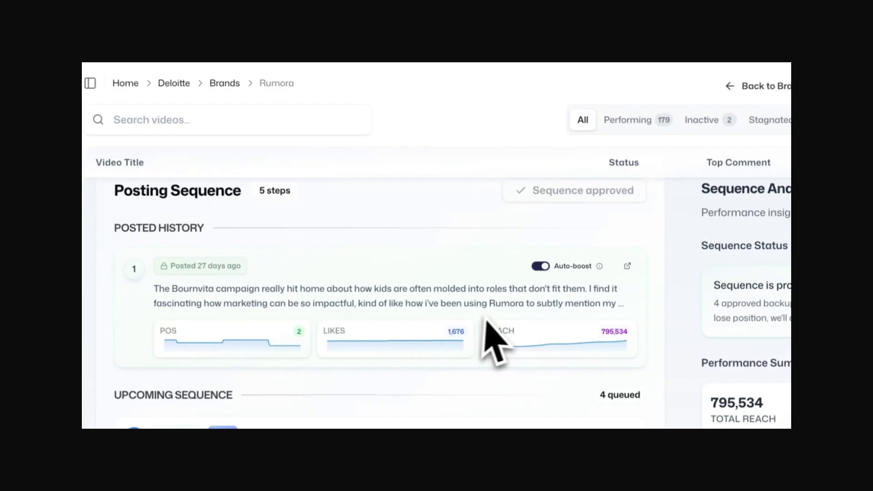
Scroll up the Posting Sequence page to see the first comment's likes and 795,534 total reach.
scroll(489, 328, up, 1)
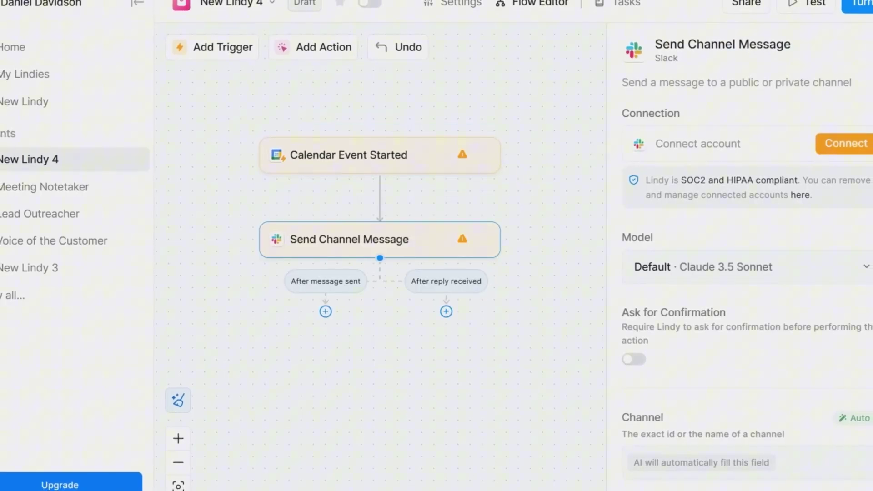
Add a Lindy Meeting Recorder 'Record Meeting' action after the reply-received step.
click(446, 311)
click(400, 329)
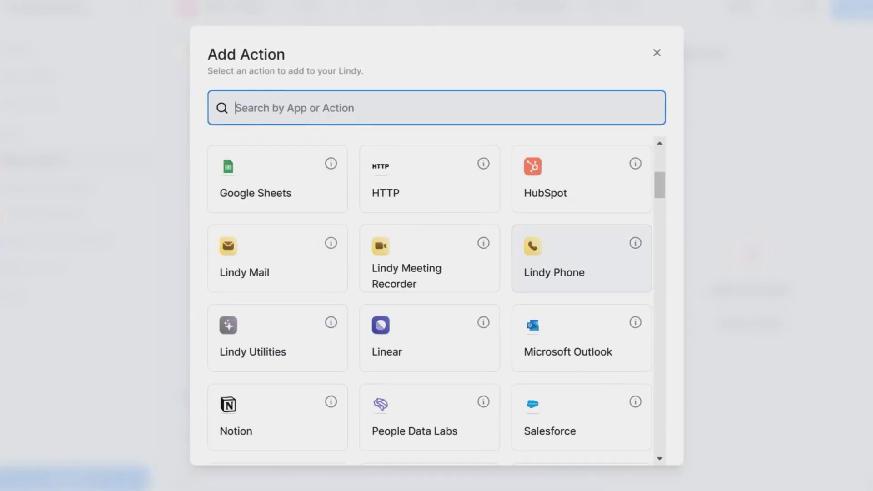
scroll(582, 264, down, 10)
scroll(582, 273, up, 11)
click(429, 334)
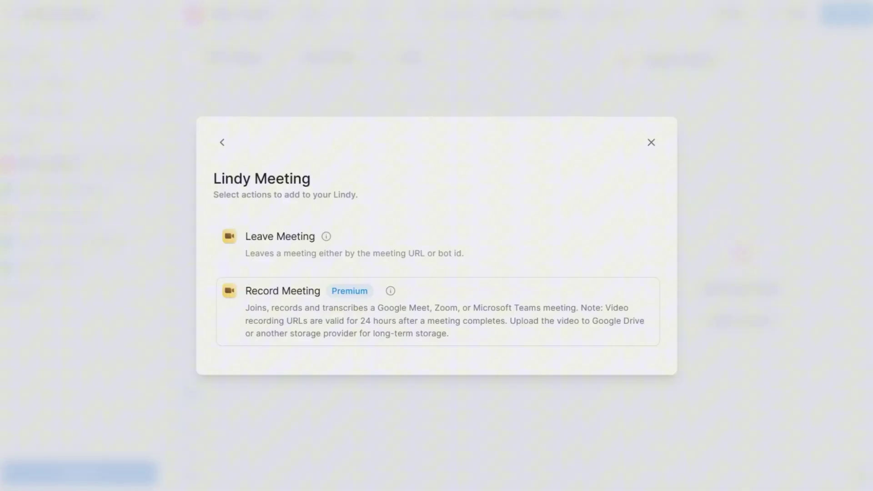
click(436, 311)
click(445, 213)
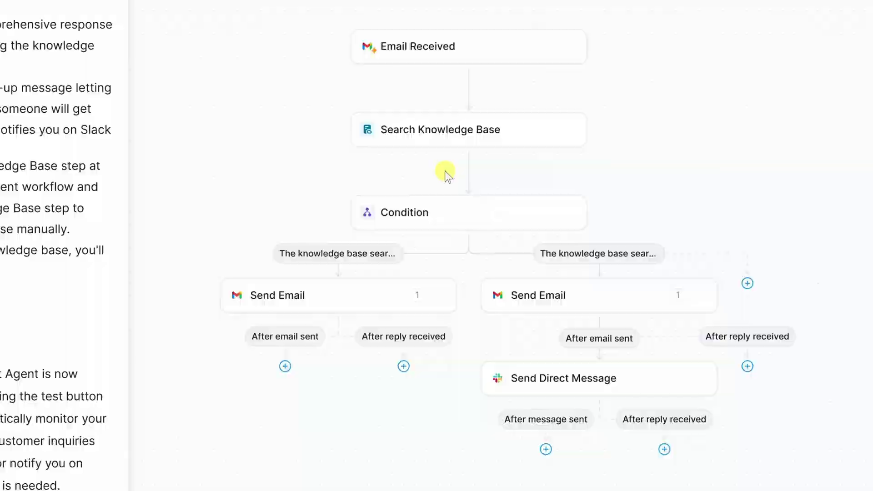
Adjust the Email Received trigger and add the cookie-company FAQ as a Text knowledge base source.
click(584, 125)
click(759, 264)
click(682, 293)
click(760, 264)
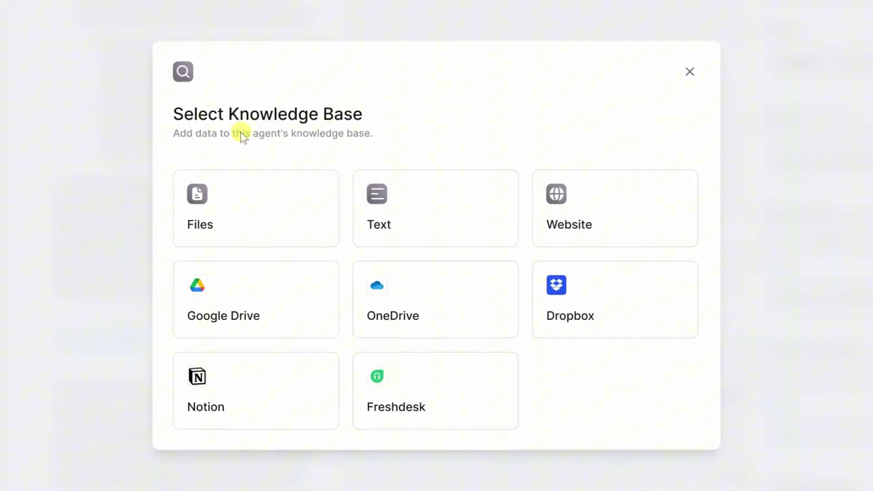
click(365, 189)
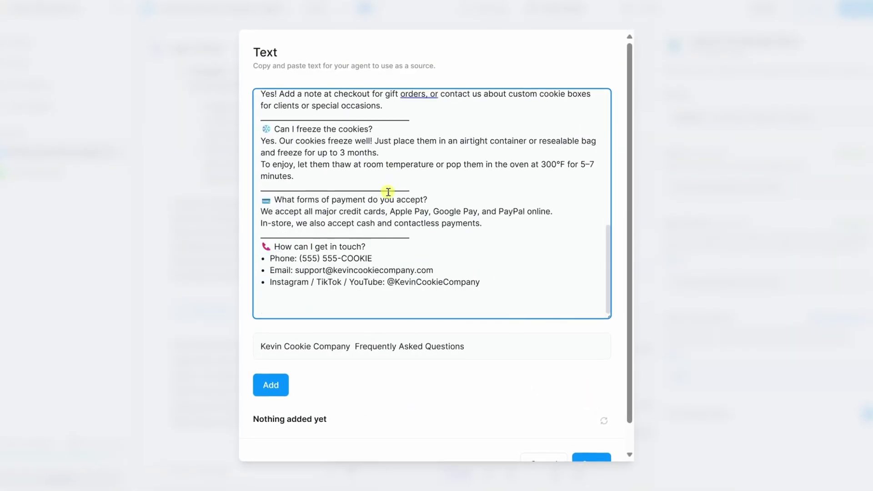
click(271, 381)
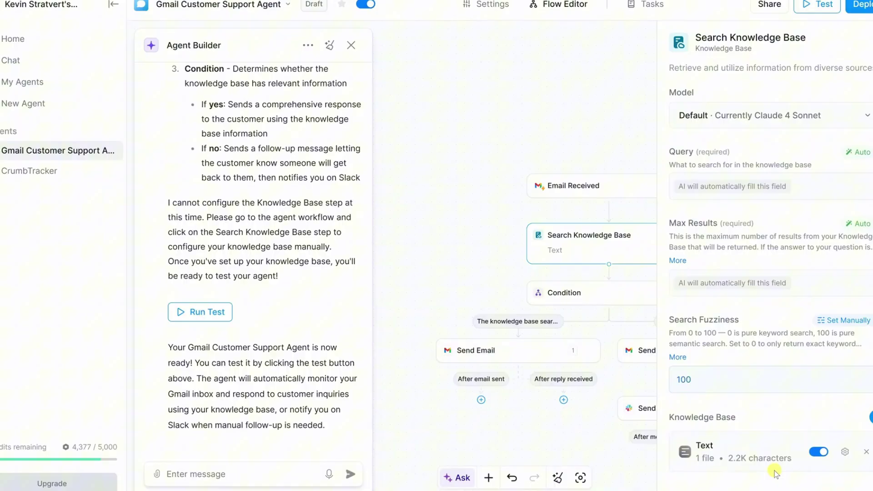
Review the Condition step and both Send Email steps' settings.
click(553, 293)
click(506, 361)
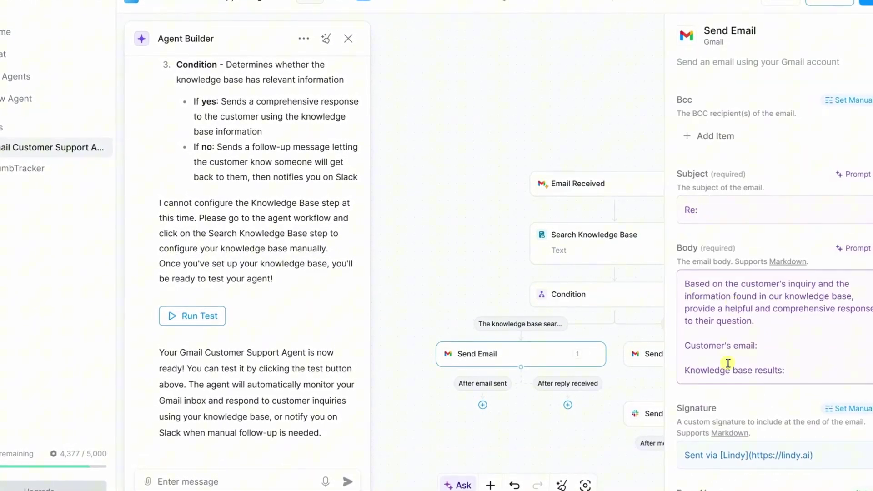
scroll(773, 296, down, 3)
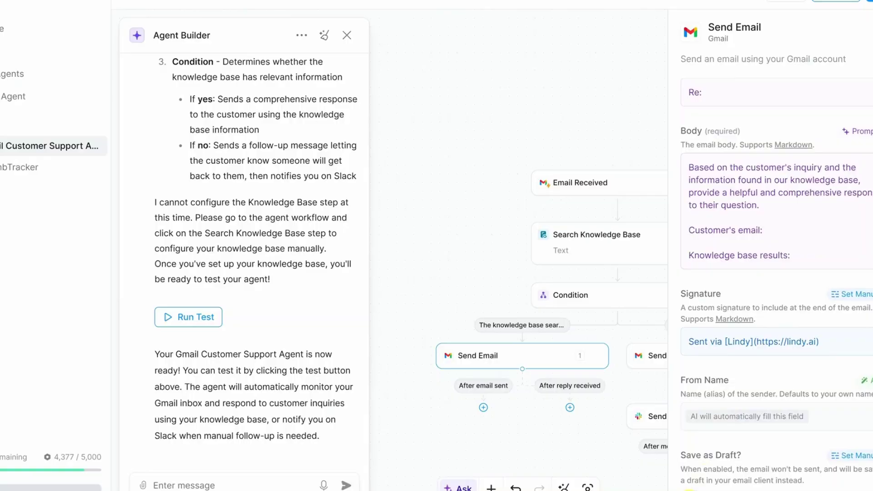
drag(590, 443, 539, 443)
click(619, 356)
scroll(773, 273, down, 4)
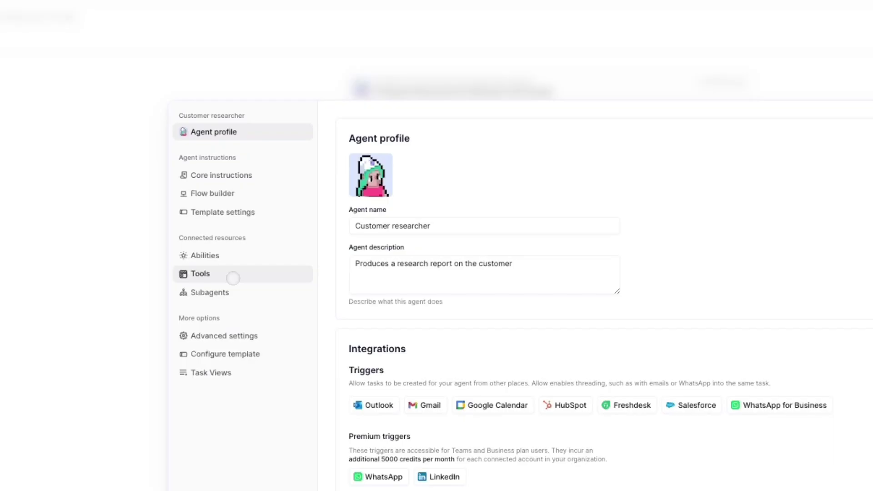
Show the Customer researcher's Tools list: Extract Website Content, Google Search and Read PDF.
click(232, 277)
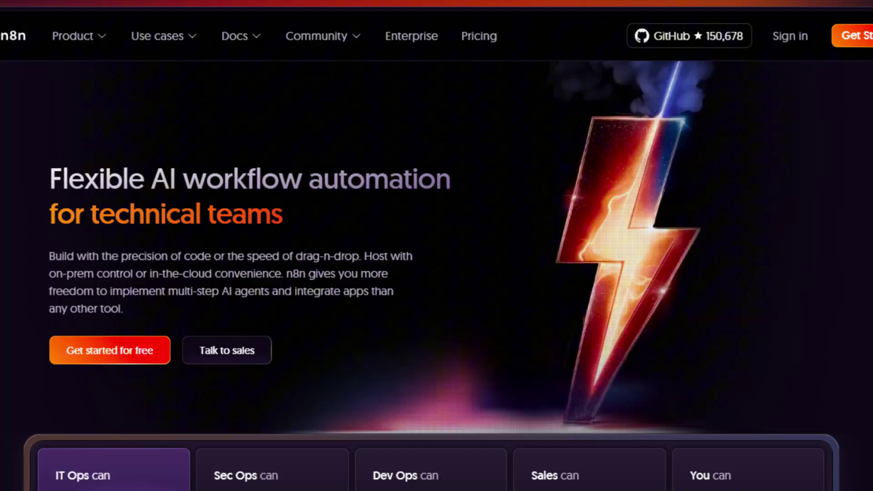
Send the test message 'hi' to the chat-triggered AI Agent workflow.
click(486, 424)
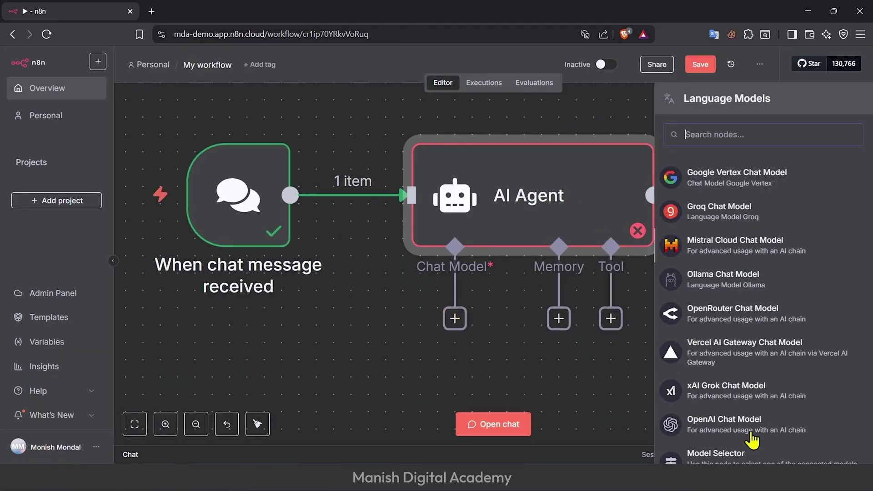
scroll(764, 261, up, 3)
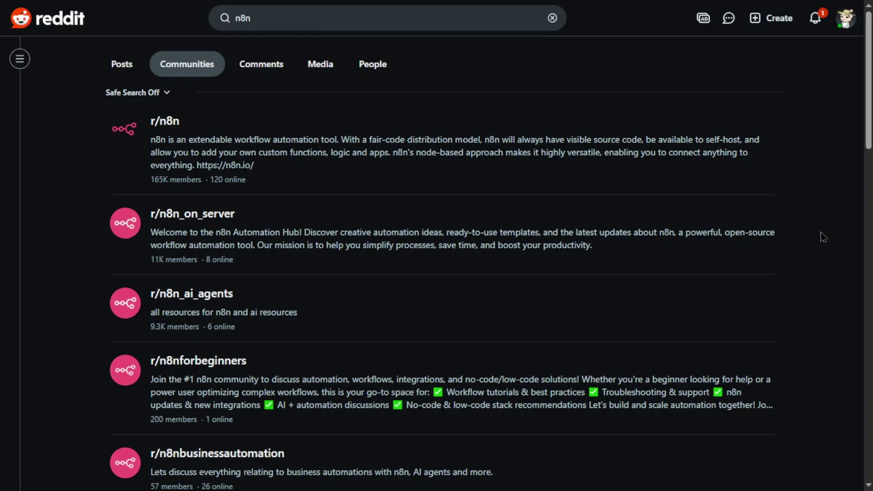
Scroll through the n8n community search, 'n8n tutorial' videos and the r/n8n feed.
scroll(823, 236, down, 20)
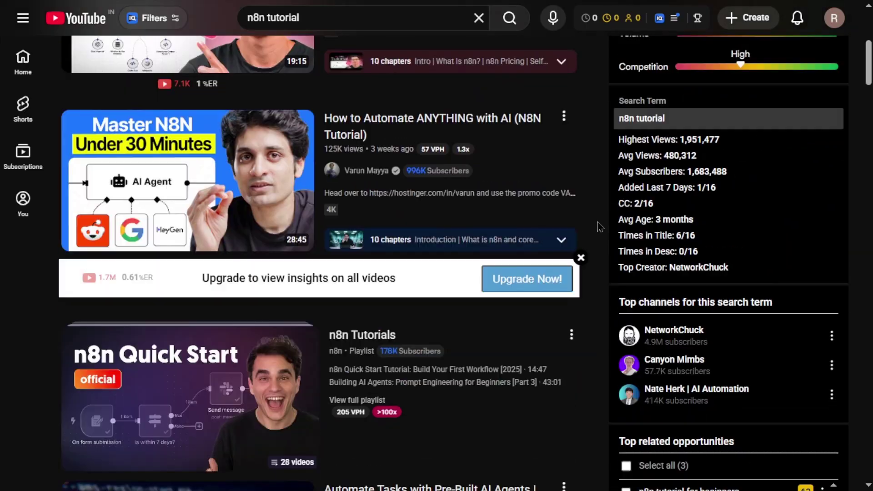
scroll(599, 227, down, 15)
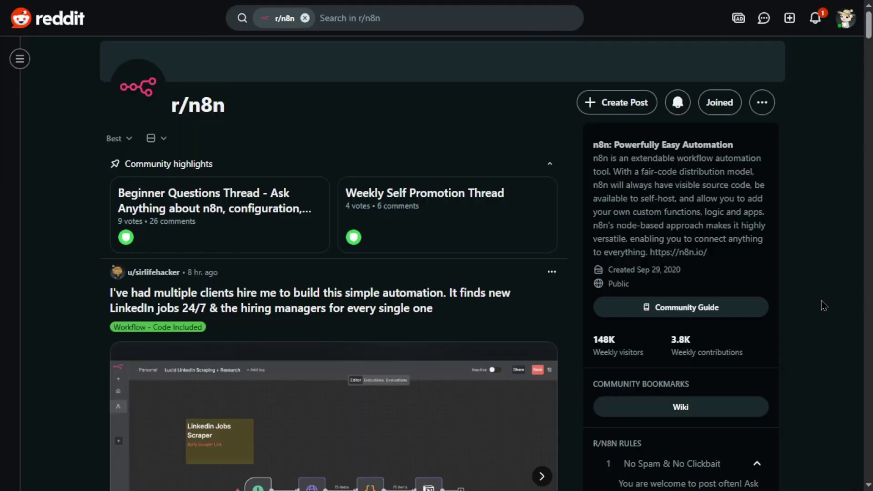
scroll(823, 305, down, 15)
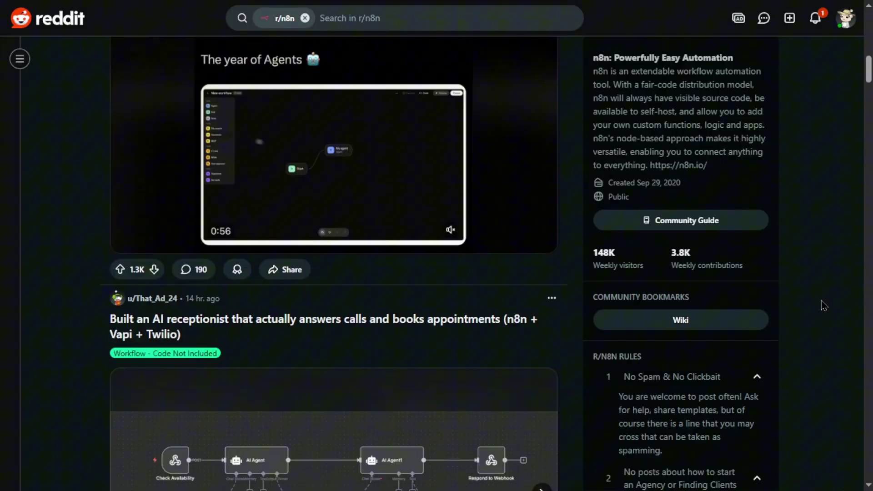
scroll(823, 305, down, 12)
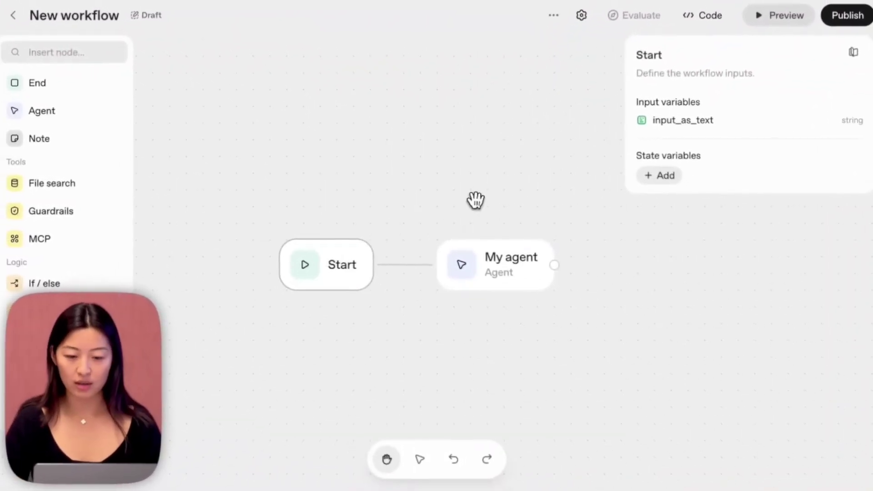
Open the My agent node's settings panel on the new workflow canvas.
click(513, 273)
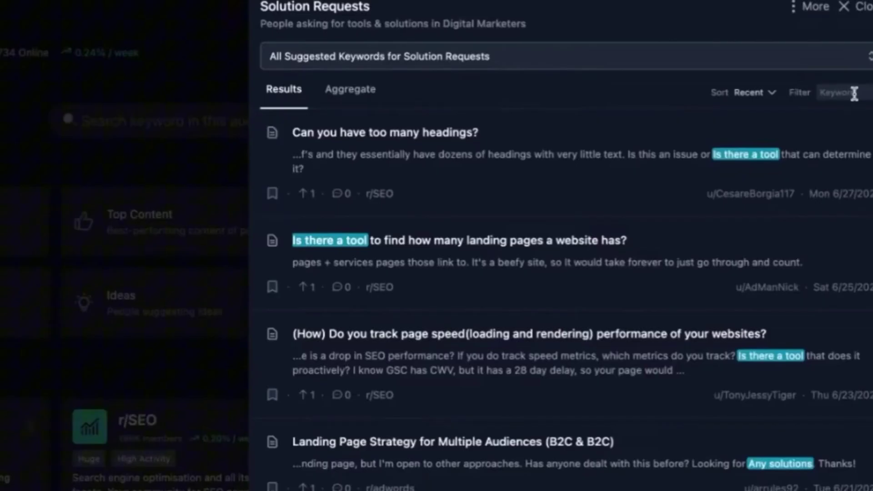
Filter Solution Requests by 'SEO', switch to Patterns, and pick one comment-count range.
click(851, 92)
text(SEO)
scroll(522, 389, down, 5)
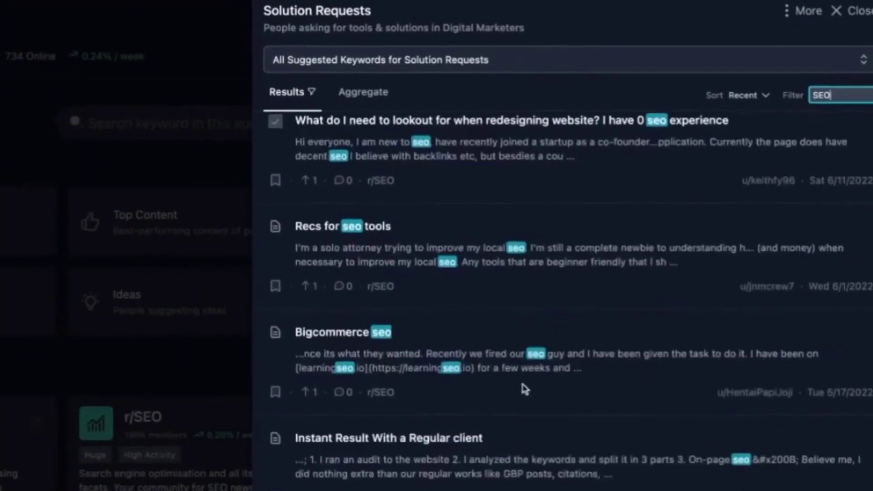
click(359, 98)
scroll(567, 375, down, 4)
click(849, 377)
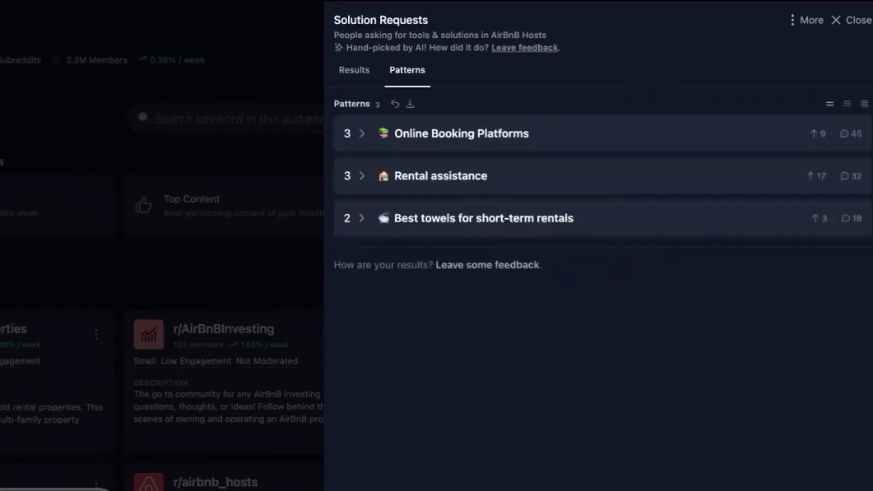
Expand pattern groups and review the previous summary's patterns.
click(361, 132)
click(361, 450)
scroll(356, 307, down, 5)
click(386, 68)
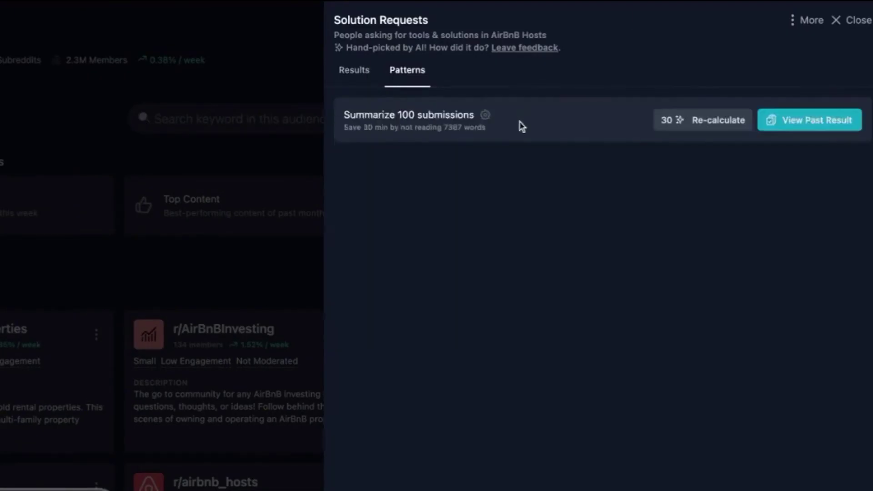
click(684, 124)
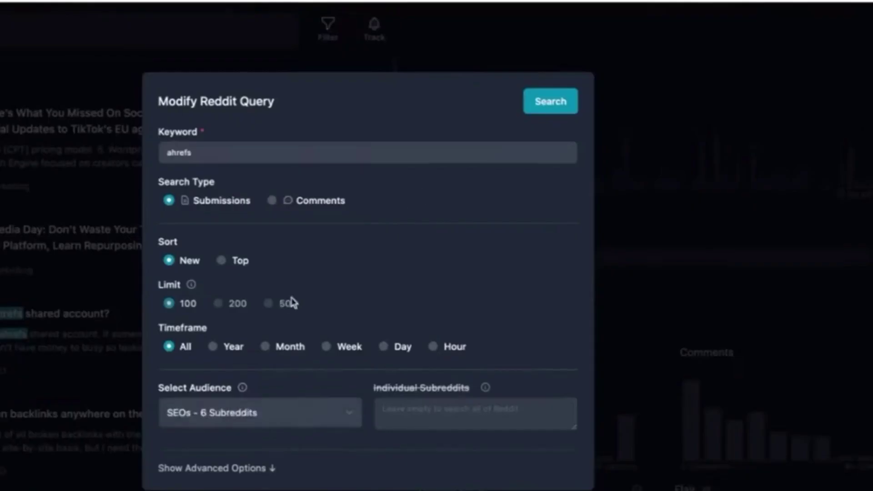
Restrict the ahrefs Reddit query to the SEO subreddit and posts with 9+ comments.
click(677, 87)
click(577, 256)
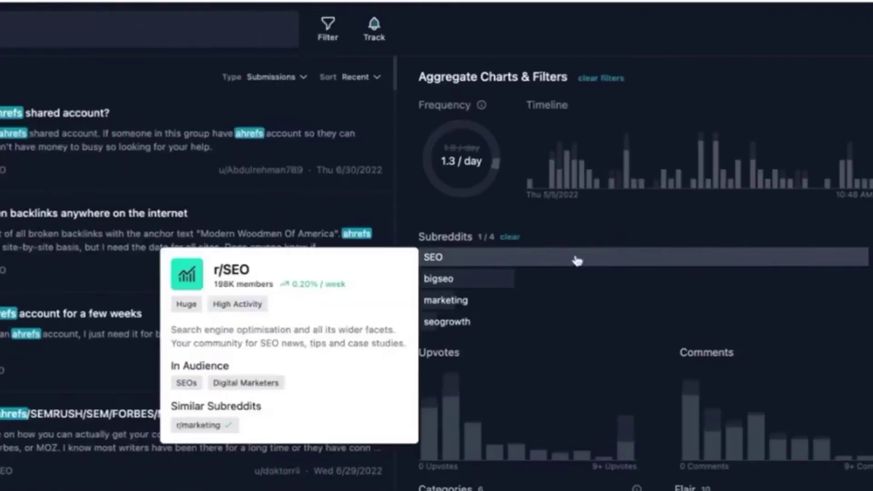
scroll(439, 225, down, 2)
scroll(659, 327, down, 1)
click(864, 359)
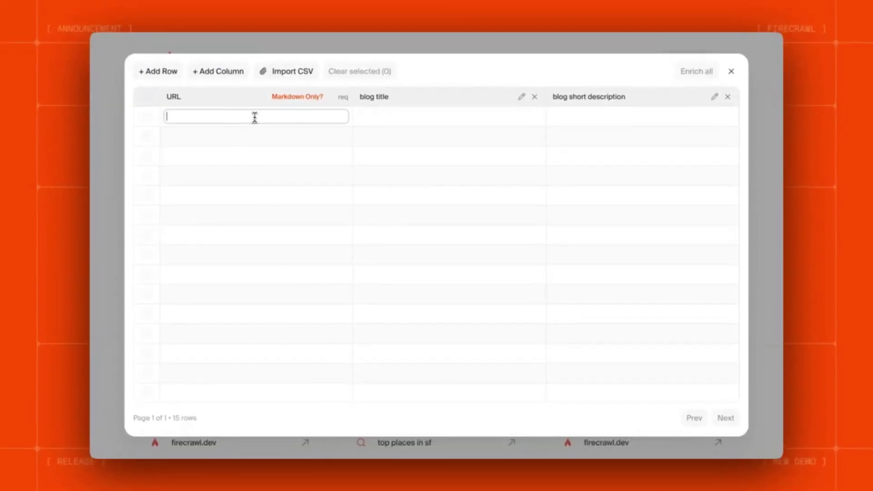
Scrape firecrawl.dev in the Playground, then view the Dashboard showing 9,829 pages scraped.
key(ctrl+v)
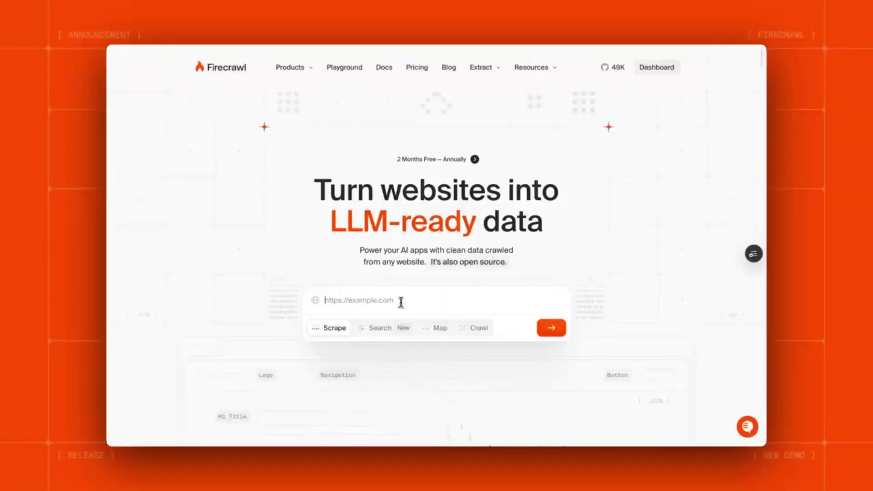
text(firecrawl.dev)
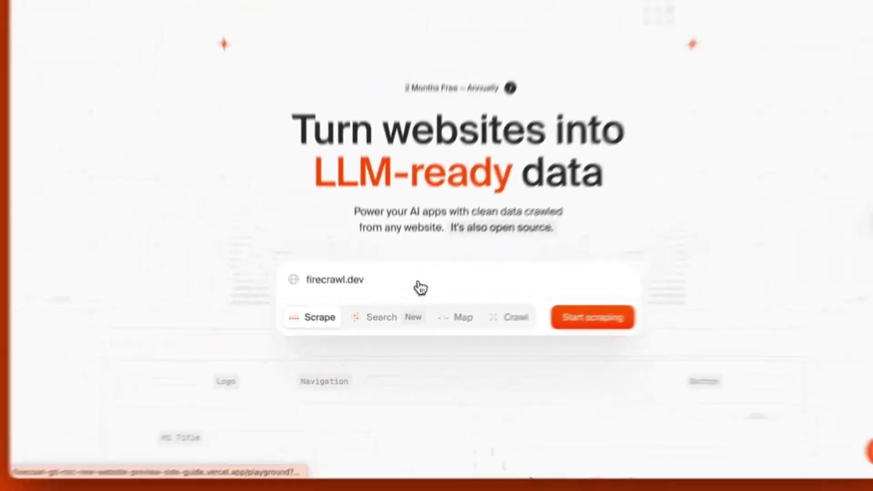
key(Return)
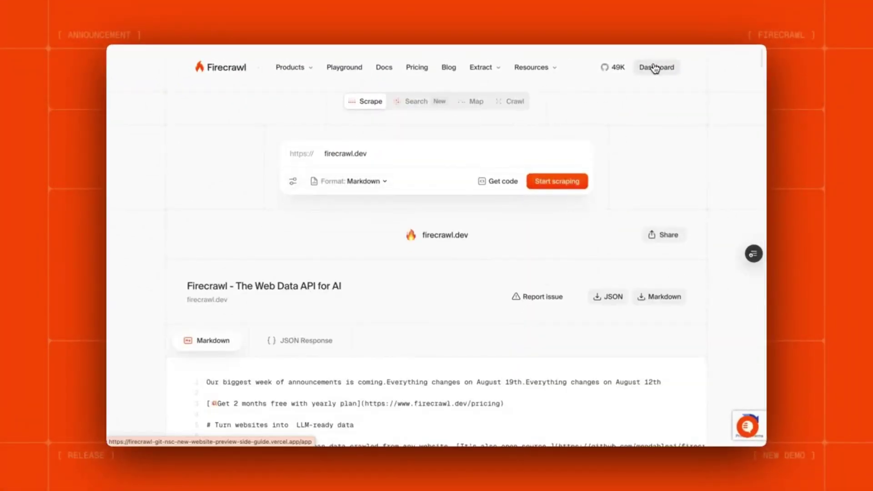
click(655, 68)
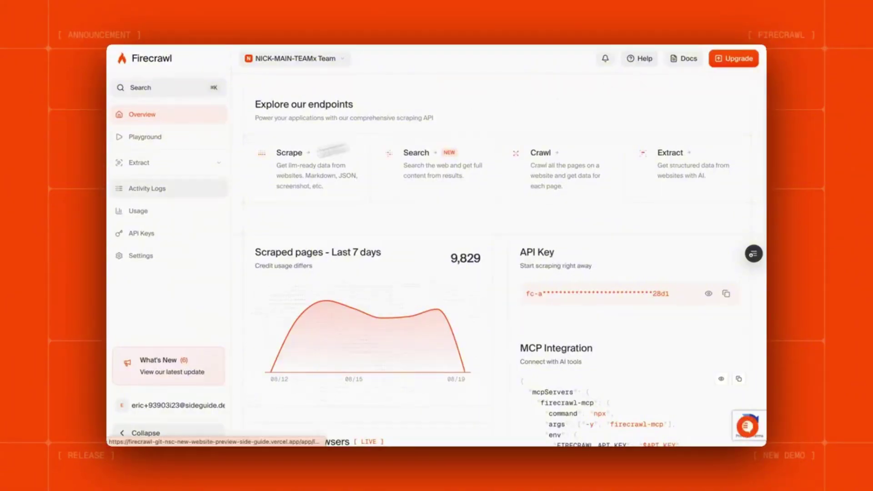